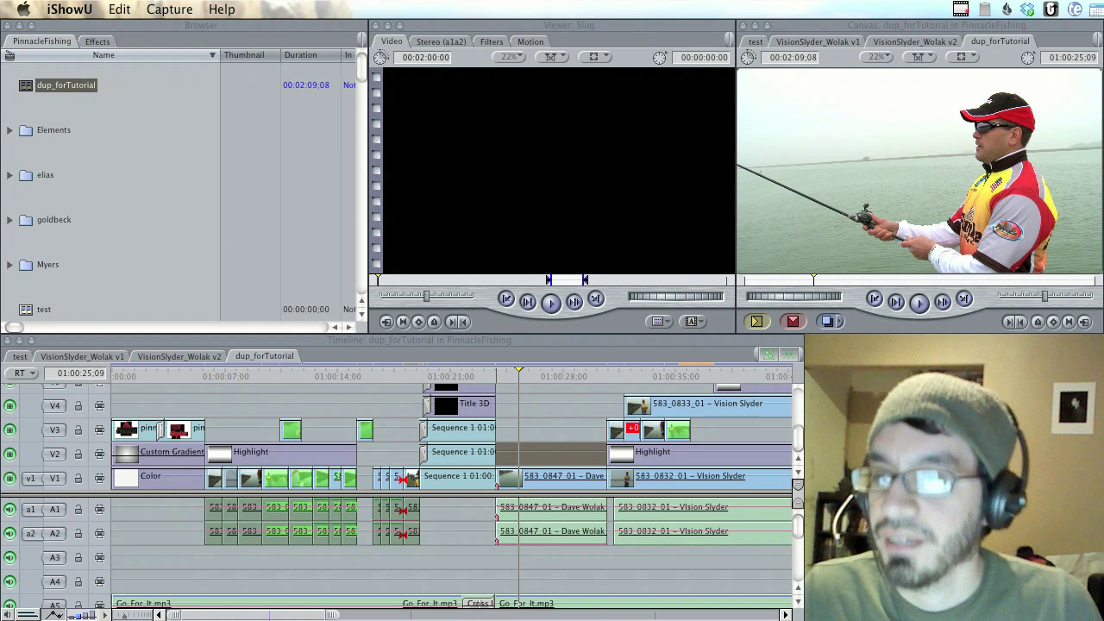
Move the timeline playhead to the shoreline angler shot at 01:00:33:27.
{"action": "left_click", "coordinate": [595, 403]}
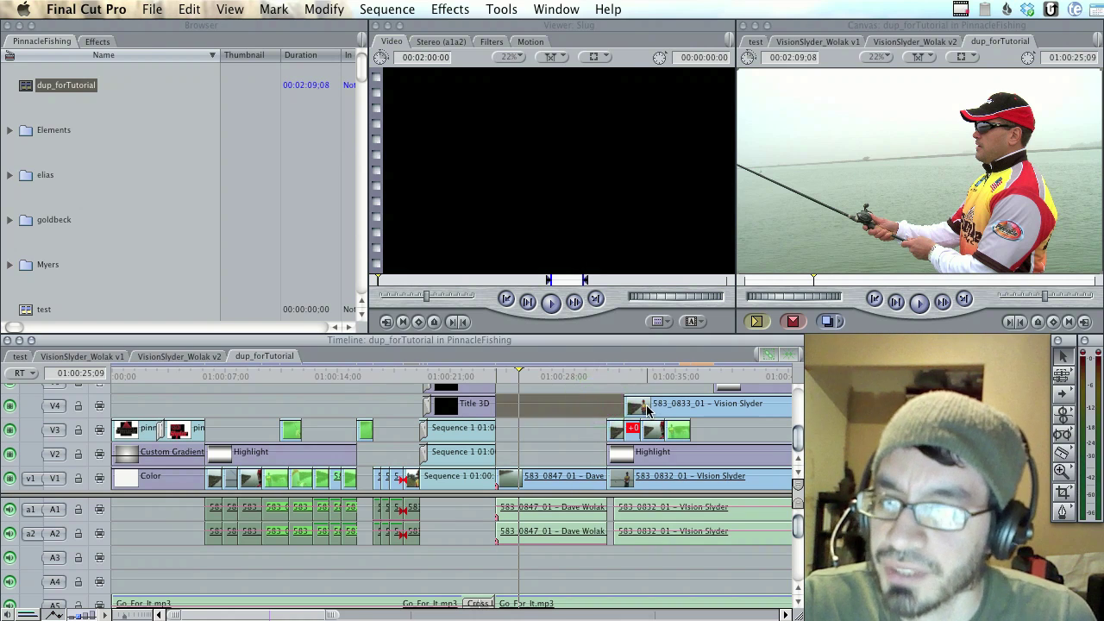
{"action": "left_click", "coordinate": [600, 390]}
{"action": "left_click_drag", "start_coordinate": [621, 383], "coordinate": [658, 377]}
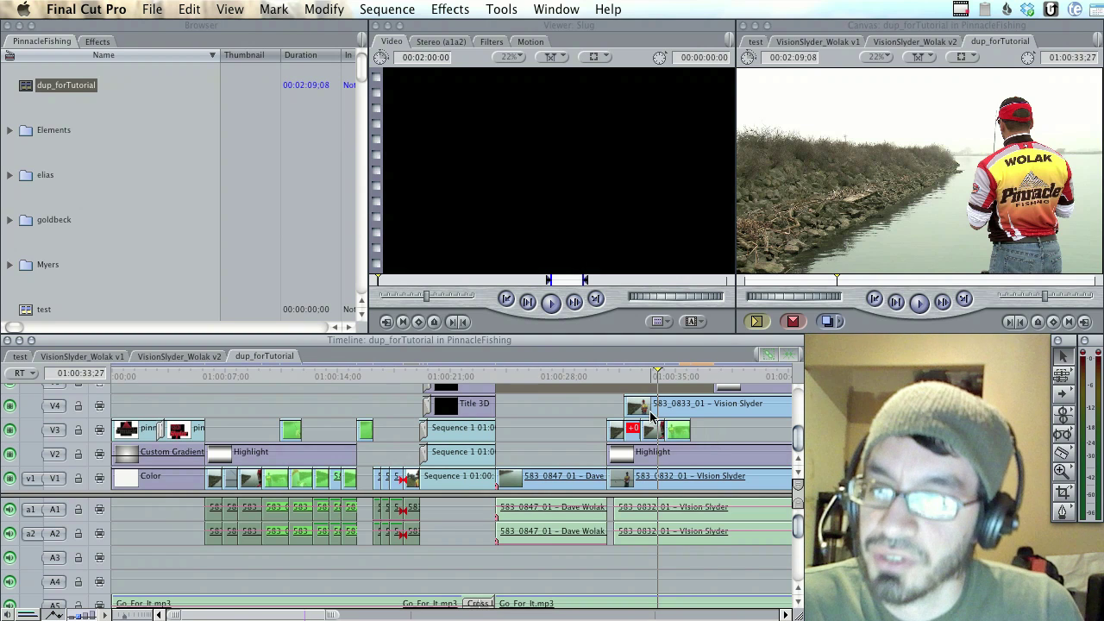
Inspect the 583_0832_01 clip on V1, the Highlight clip on V2 and the small cutaway on V3.
{"action": "left_click", "coordinate": [636, 484]}
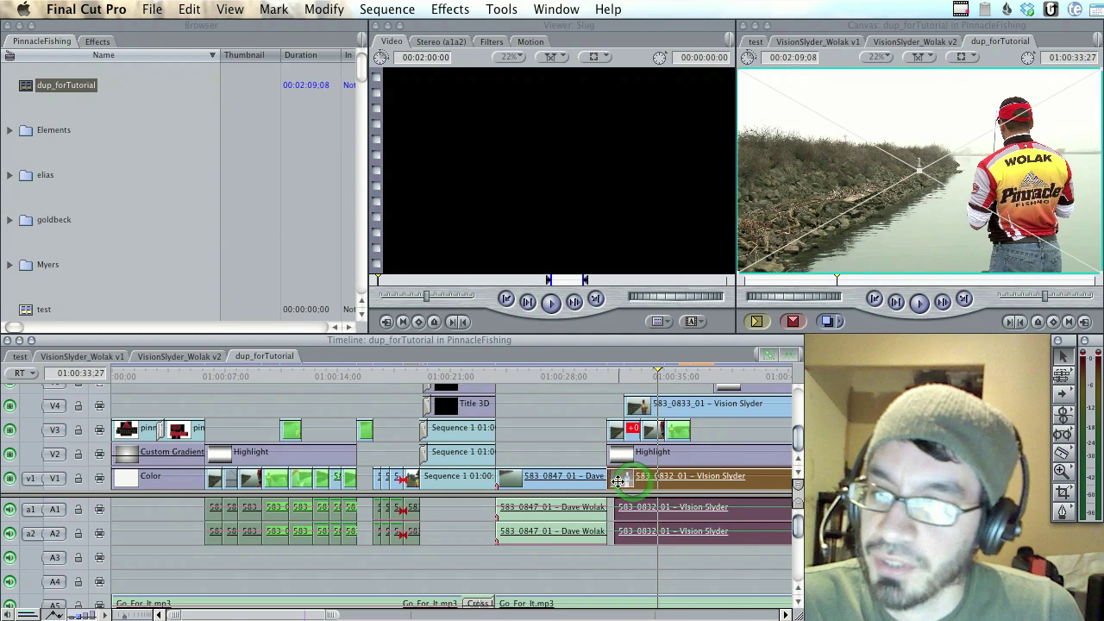
{"action": "left_click", "coordinate": [653, 451]}
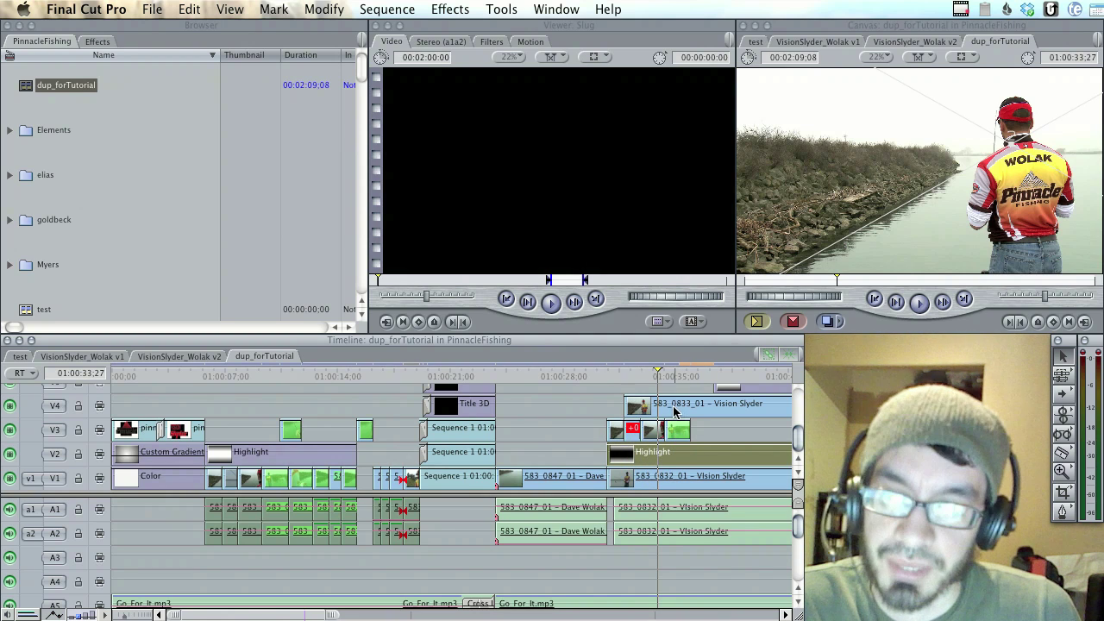
{"action": "left_click", "coordinate": [710, 434]}
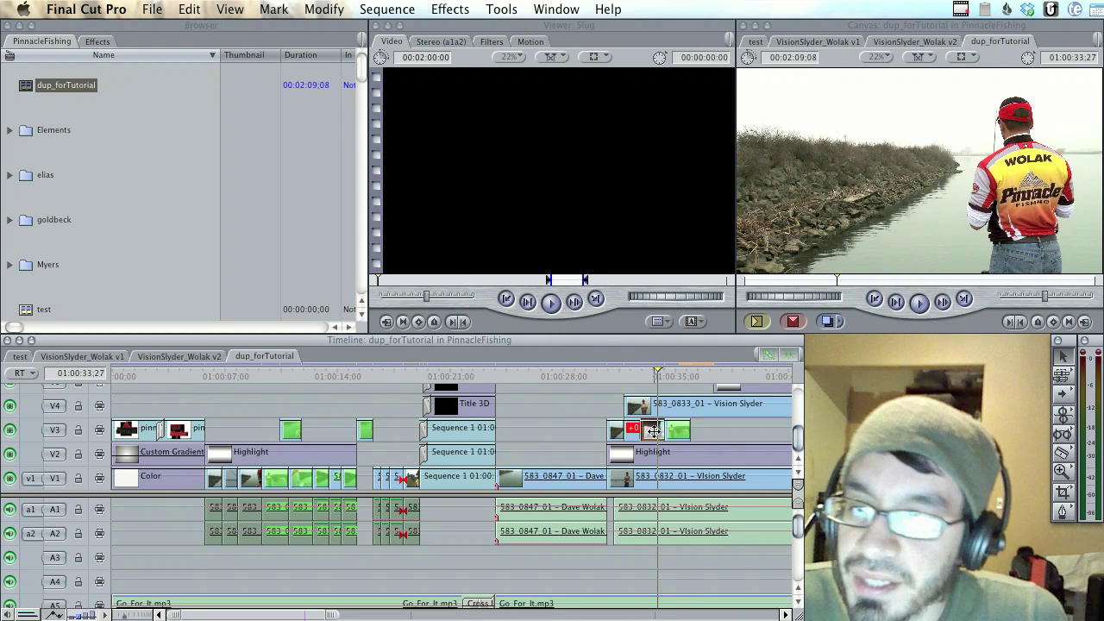
{"action": "left_click", "coordinate": [653, 432]}
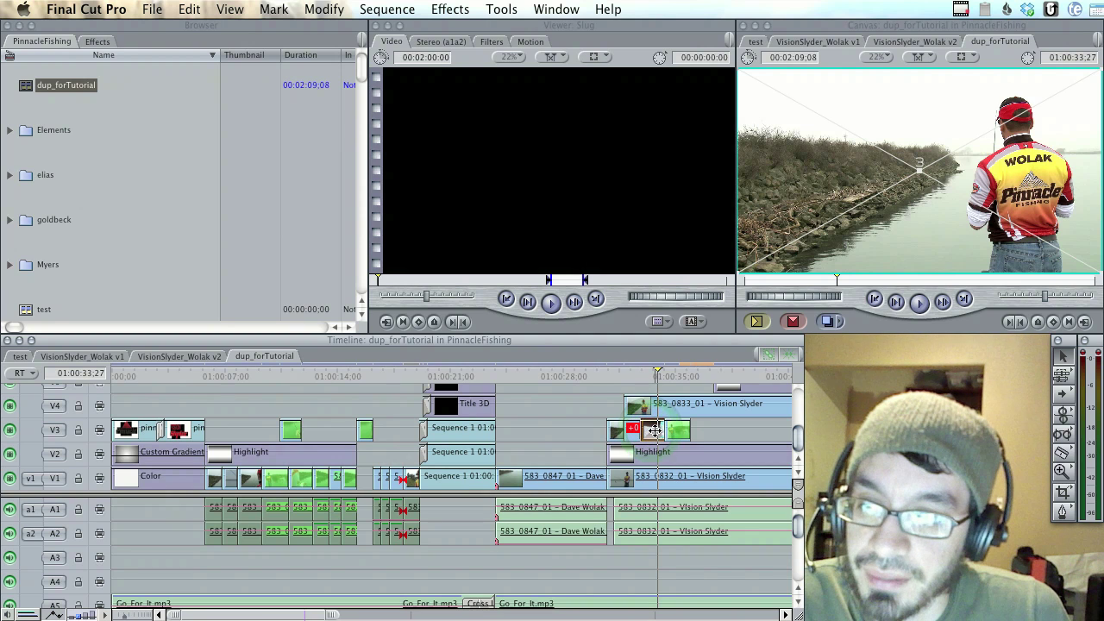
Load 583_0834_01 – Vision Slyder into the Viewer and scrub to a rod-and-reel frame.
{"action": "double_click", "coordinate": [655, 431]}
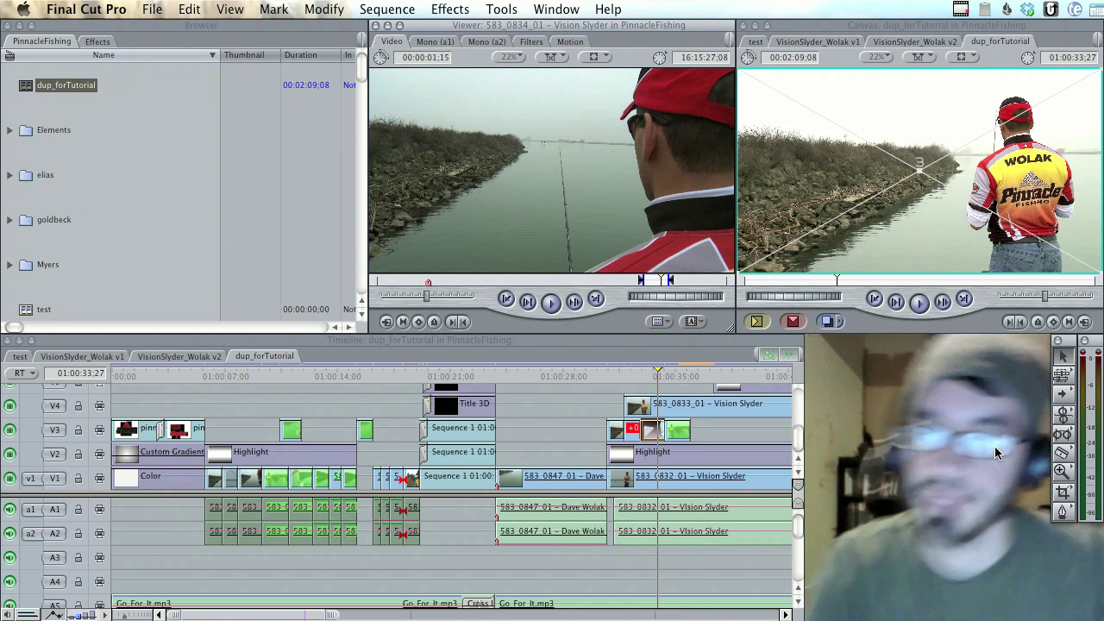
{"action": "left_click", "coordinate": [653, 430]}
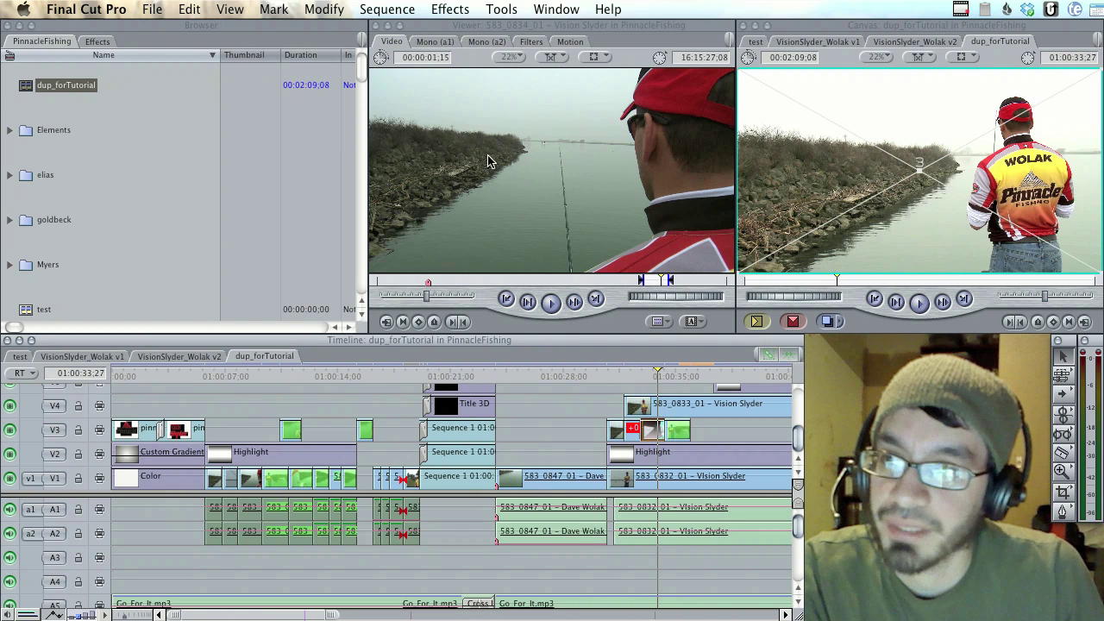
{"action": "left_click", "coordinate": [651, 282]}
{"action": "left_click_drag", "start_coordinate": [651, 282], "coordinate": [663, 285]}
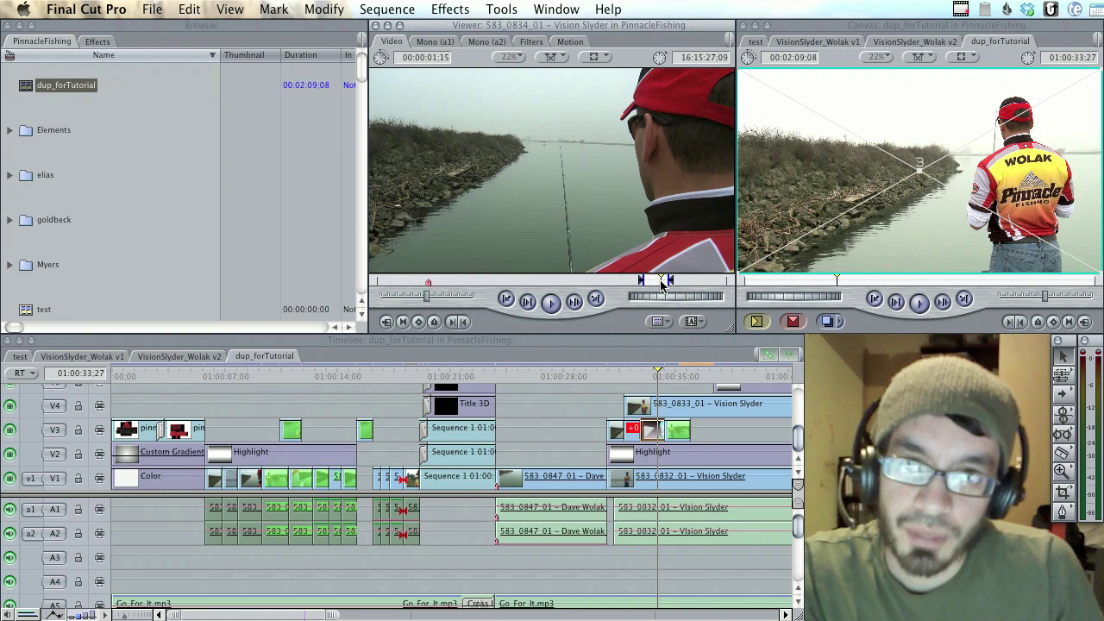
{"action": "left_click_drag", "start_coordinate": [663, 284], "coordinate": [513, 282]}
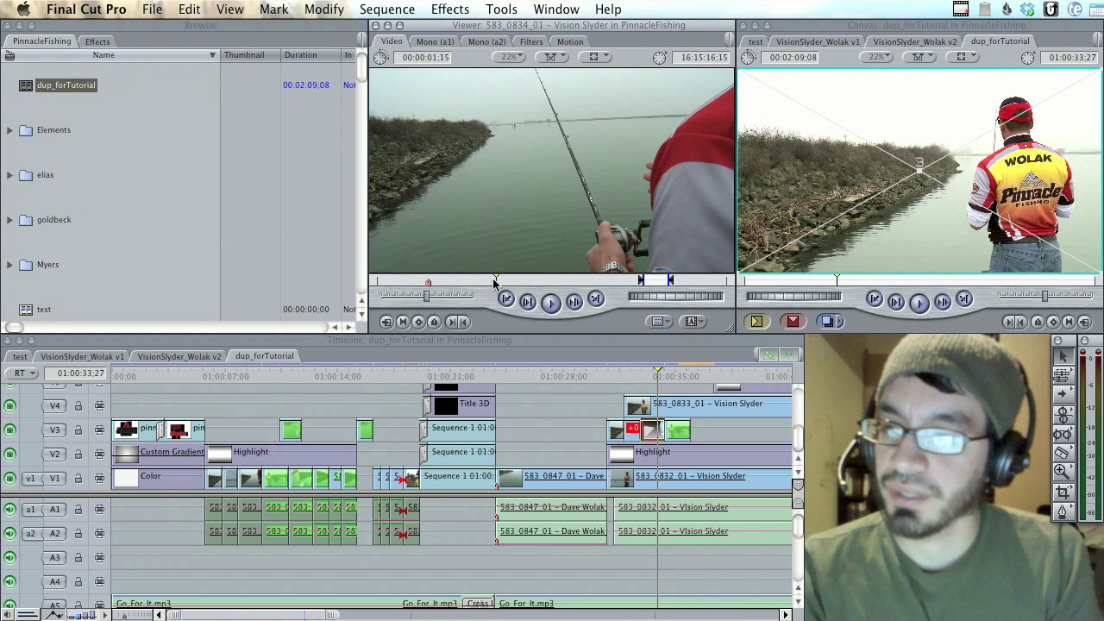
Mark a one-second In/Out section of 583_0834_01 in the Viewer.
{"action": "key", "text": "i"}
{"action": "key", "text": "shift+Right"}
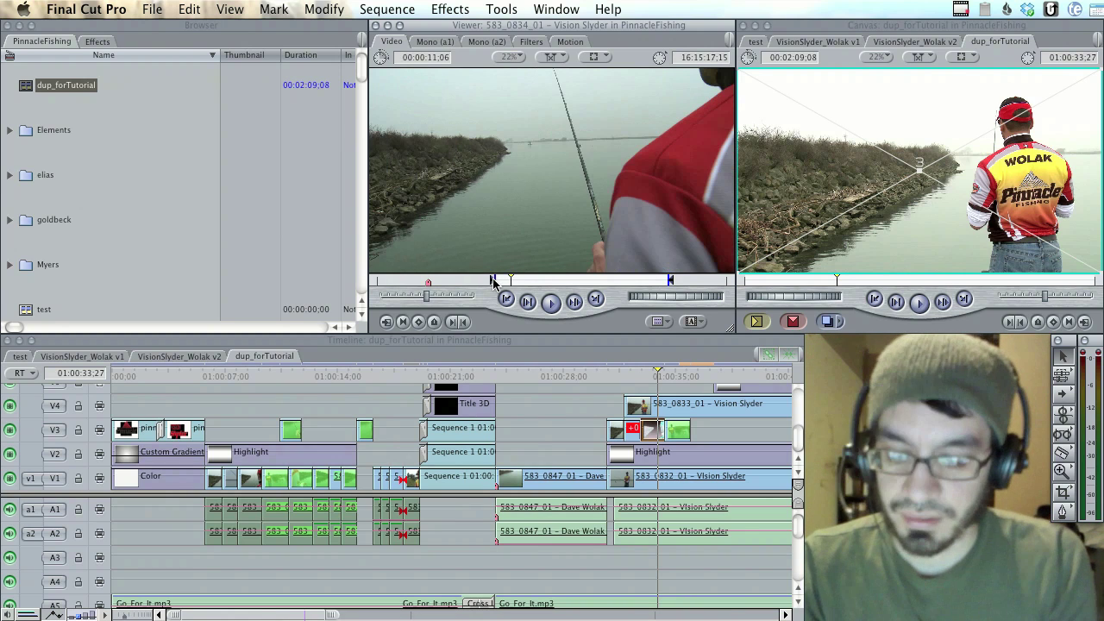
{"action": "key", "text": "space"}
{"action": "key", "text": "o"}
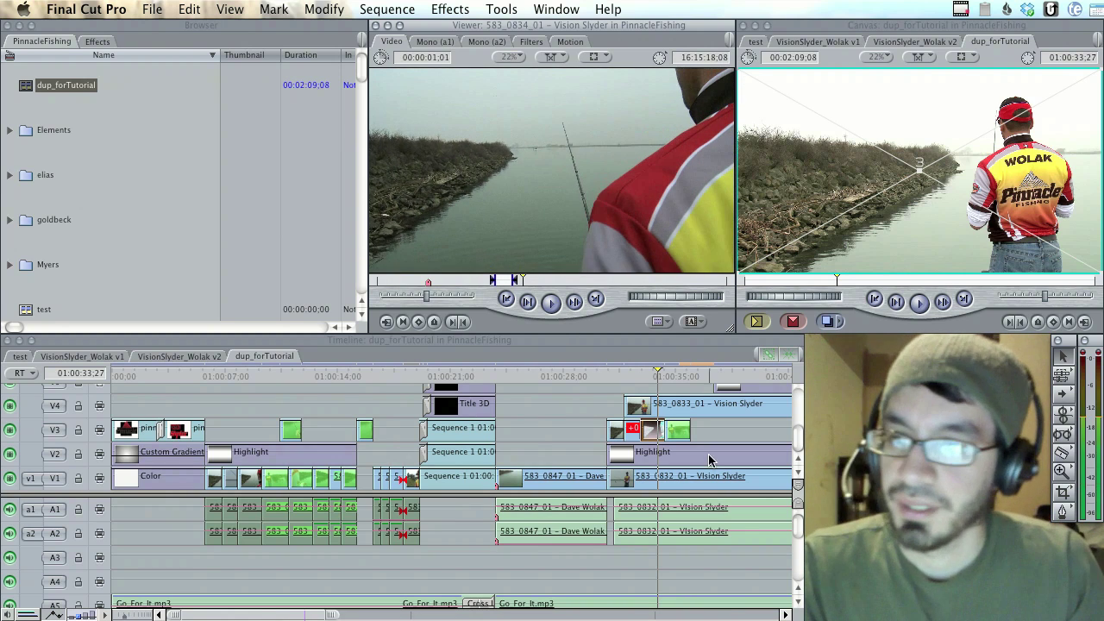
Place the marked section on V3 at the playhead and extend it to meet 583_0839_01.
{"action": "left_click_drag", "start_coordinate": [656, 431], "coordinate": [676, 475]}
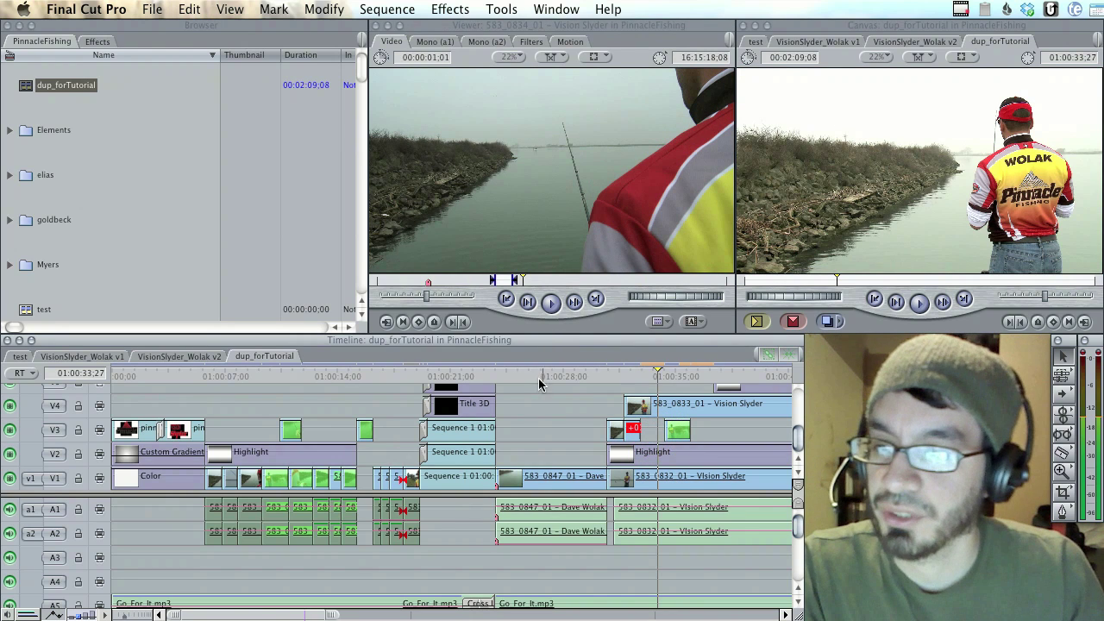
{"action": "left_click_drag", "start_coordinate": [547, 222], "coordinate": [654, 383]}
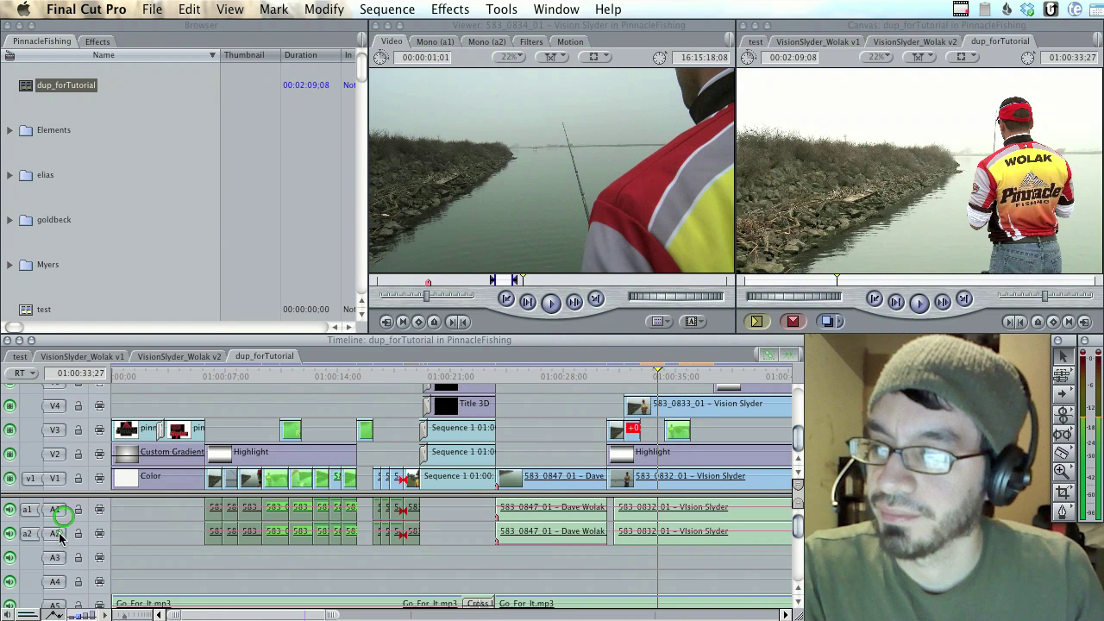
{"action": "left_click_drag", "start_coordinate": [533, 278], "coordinate": [656, 449]}
{"action": "key", "text": "super+equal"}
{"action": "key", "text": "super+equal"}
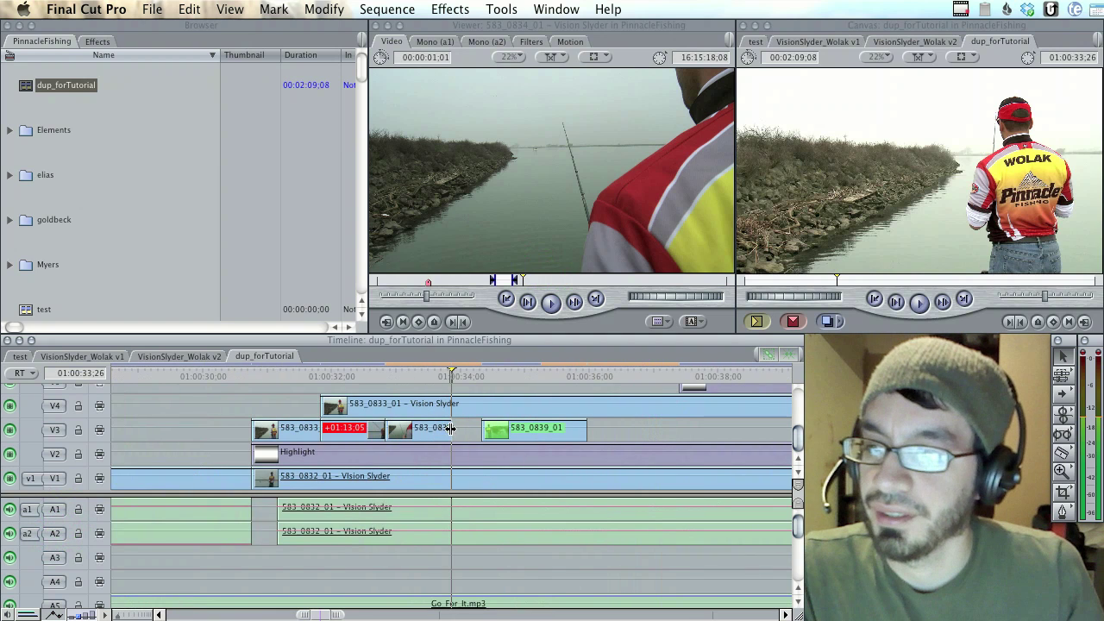
{"action": "left_click_drag", "start_coordinate": [450, 429], "coordinate": [482, 435]}
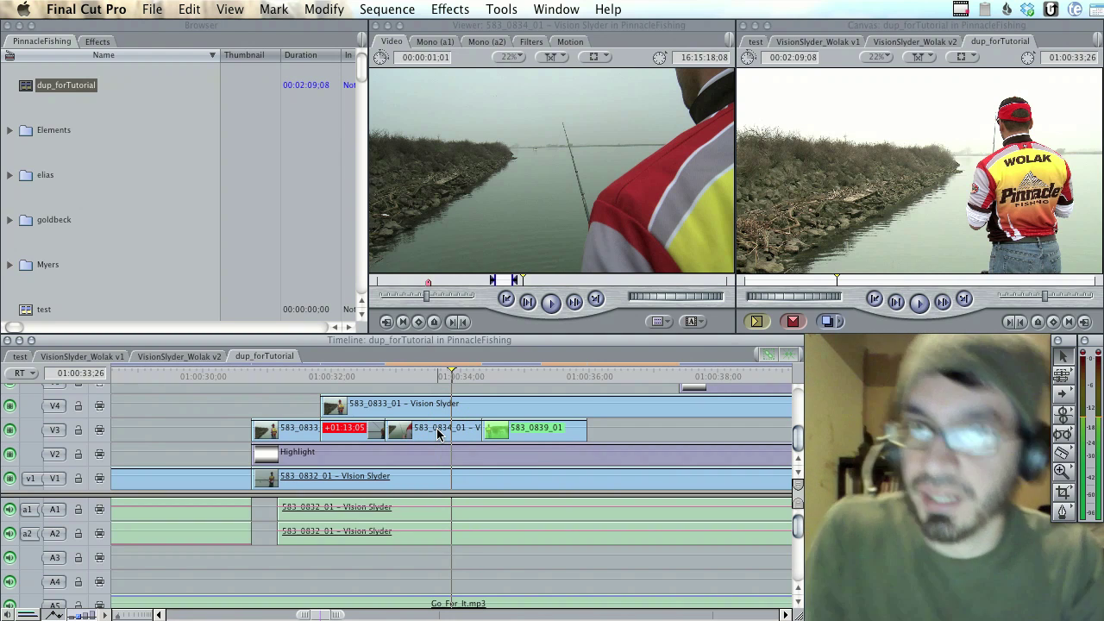
{"action": "left_click", "coordinate": [657, 433]}
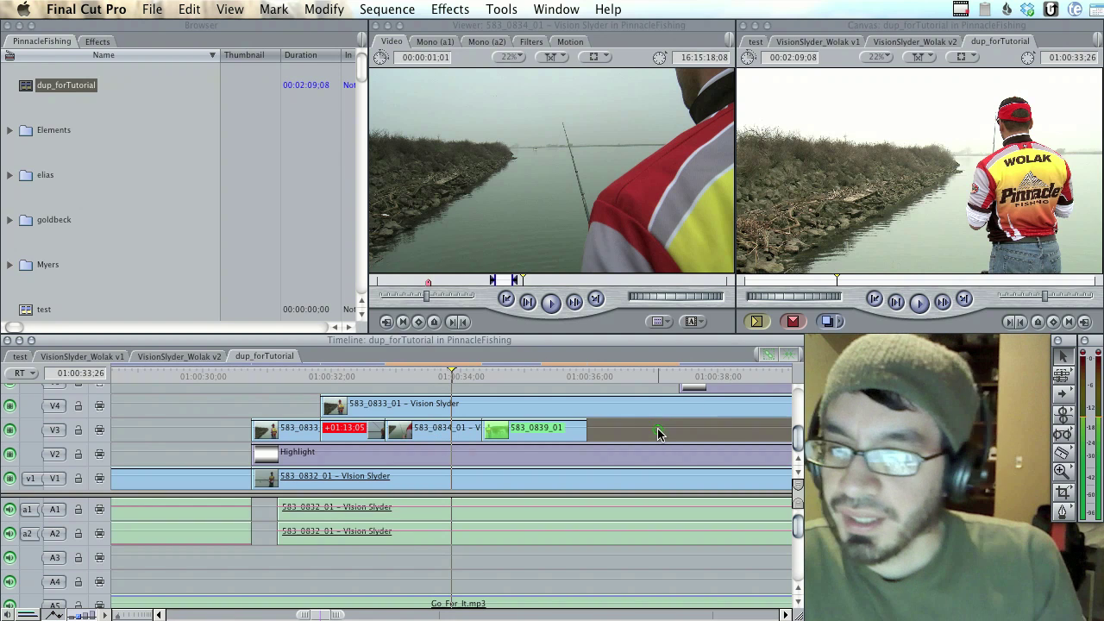
{"action": "left_click", "coordinate": [658, 433], "text": "ctrl"}
{"action": "key", "text": "super+minus"}
{"action": "key", "text": "super+minus"}
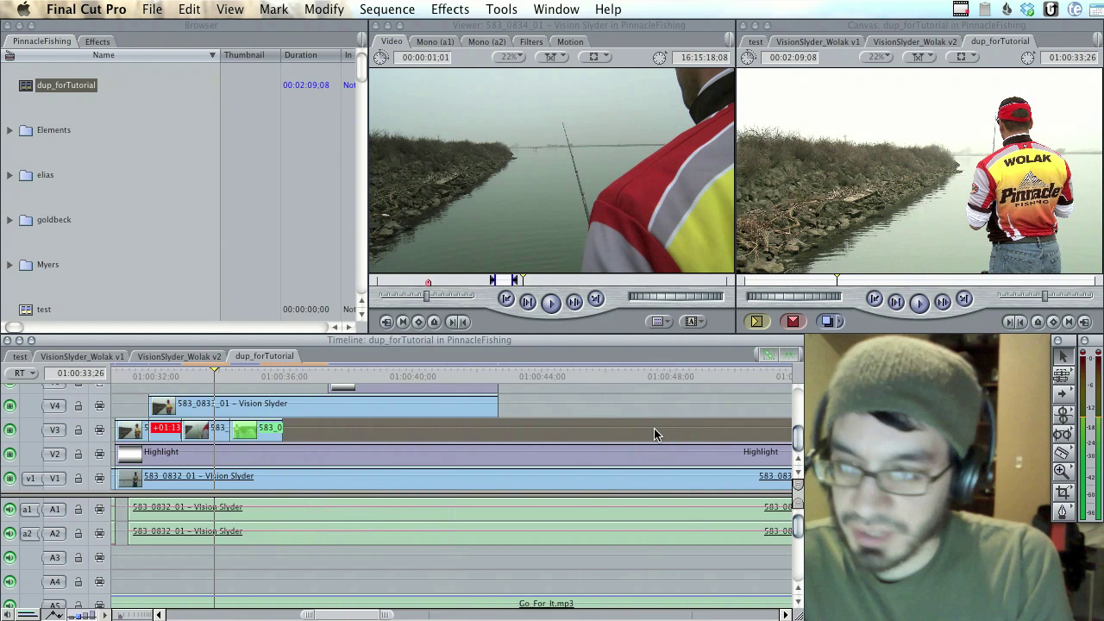
{"action": "left_click", "coordinate": [500, 431]}
{"action": "scroll", "coordinate": [501, 431], "scroll_direction": "up", "scroll_amount": 1}
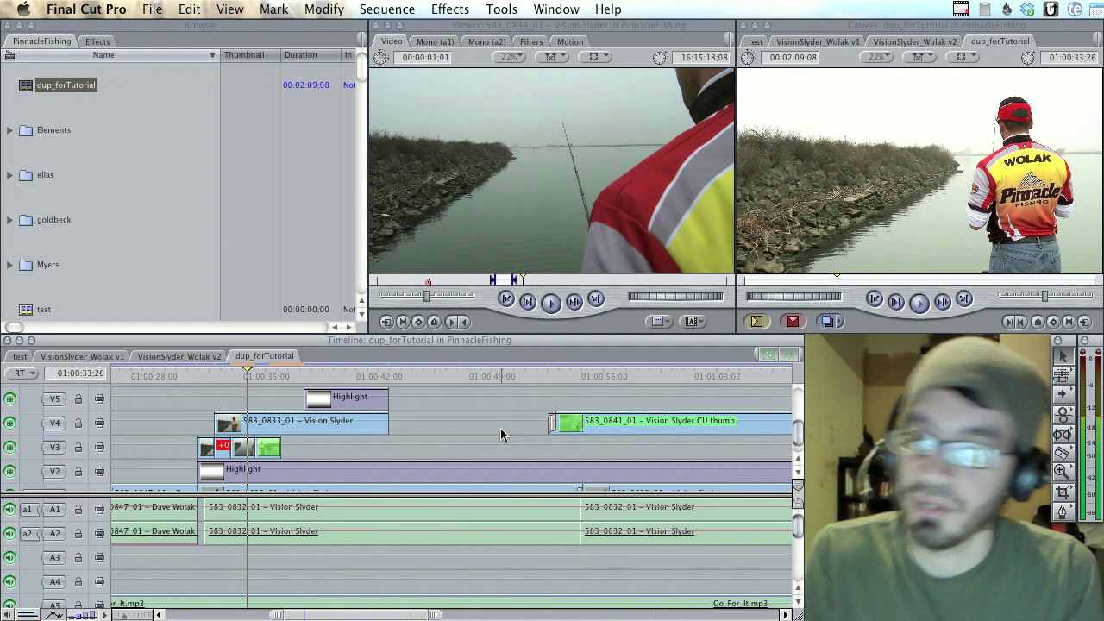
{"action": "scroll", "coordinate": [455, 430], "scroll_direction": "up", "scroll_amount": 2}
{"action": "scroll", "coordinate": [456, 430], "scroll_direction": "left", "scroll_amount": 1}
{"action": "scroll", "coordinate": [455, 436], "scroll_direction": "down", "scroll_amount": 2}
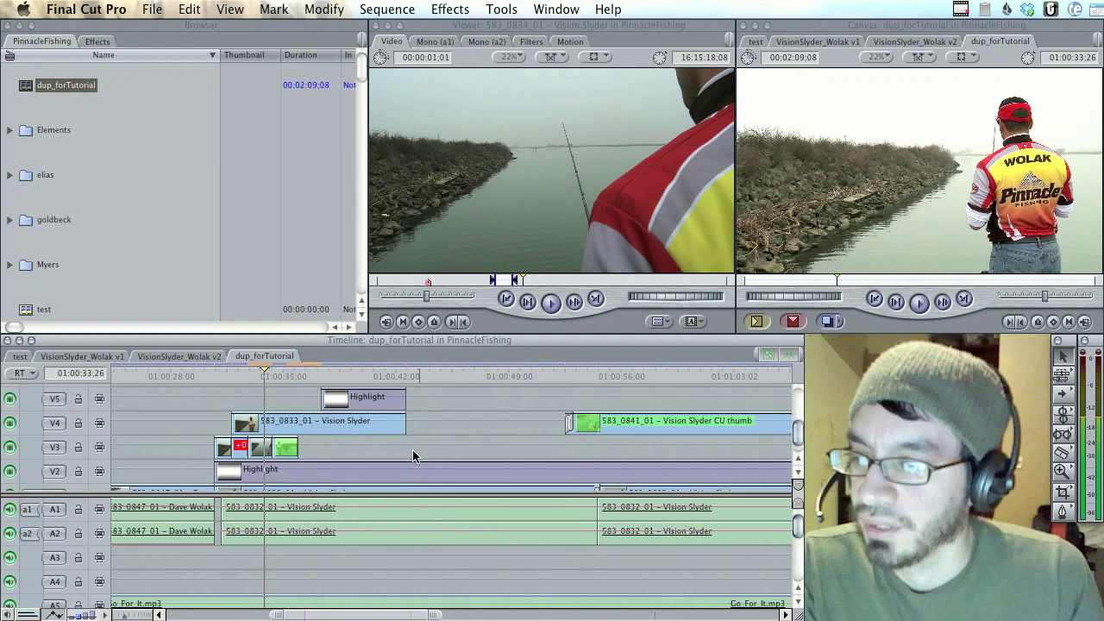
{"action": "scroll", "coordinate": [412, 449], "scroll_direction": "left", "scroll_amount": 5}
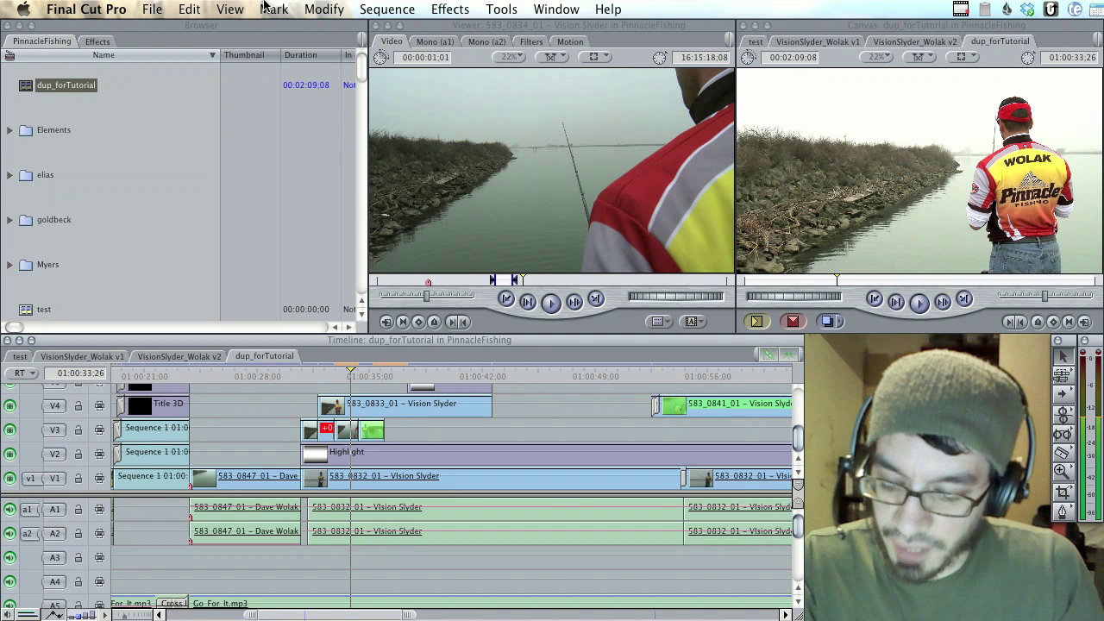
Browse the Mark menu and its Match Frame commands without choosing one.
{"action": "left_click", "coordinate": [271, 8]}
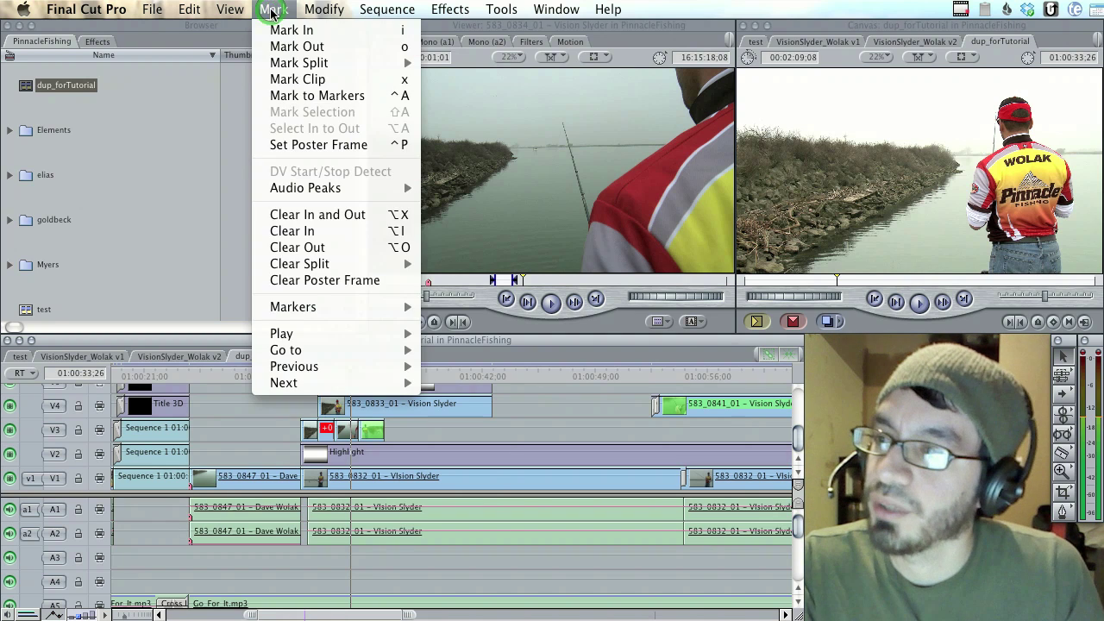
{"action": "mouse_move", "coordinate": [267, 9]}
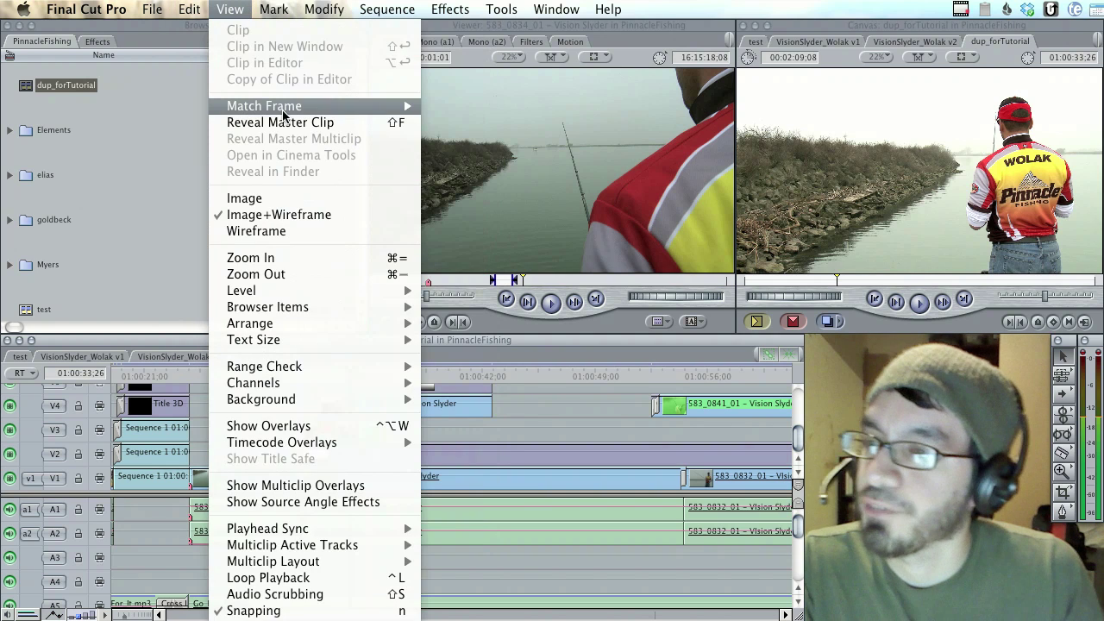
{"action": "mouse_move", "coordinate": [285, 107]}
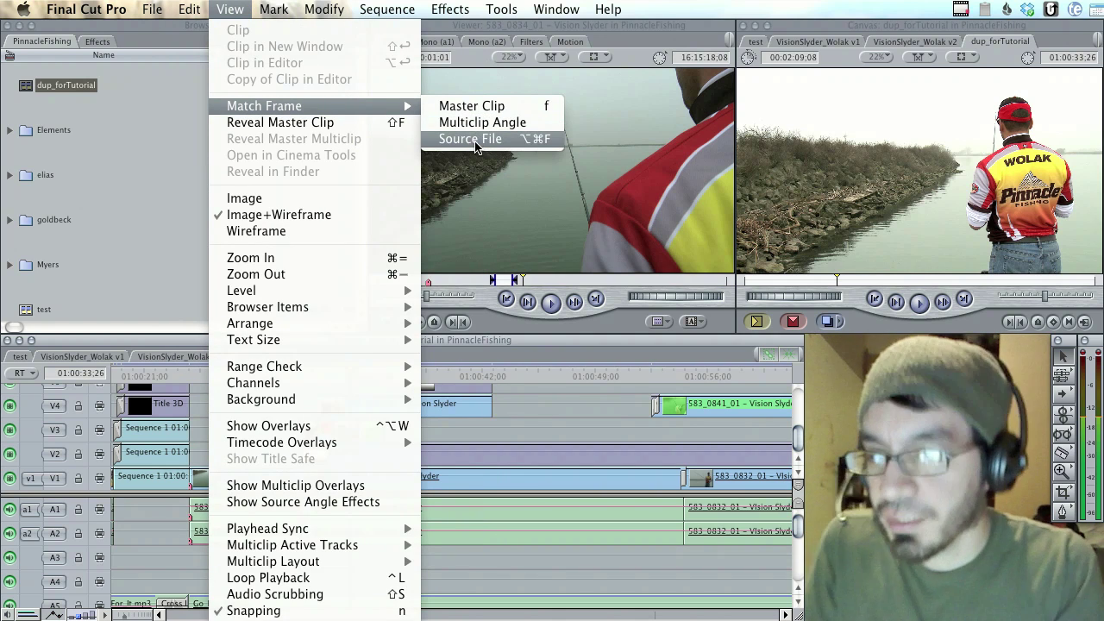
{"action": "left_click", "coordinate": [230, 9]}
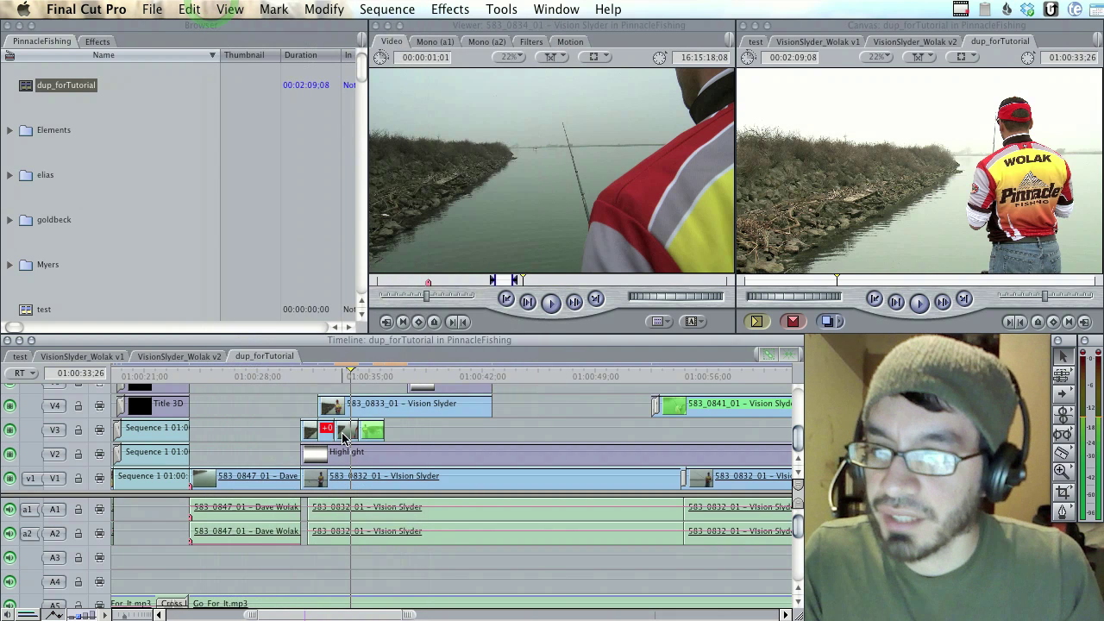
Select the V3 cutaway and park the playhead over it at 01:00:35:03.
{"action": "left_click", "coordinate": [343, 435]}
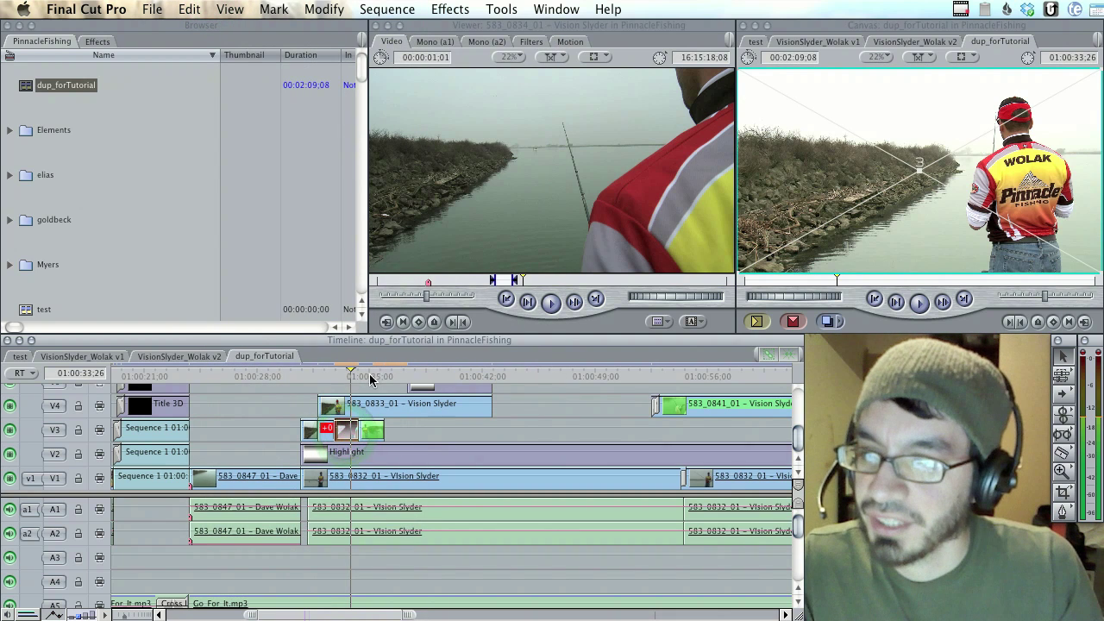
{"action": "left_click", "coordinate": [371, 377]}
{"action": "left_click", "coordinate": [372, 433]}
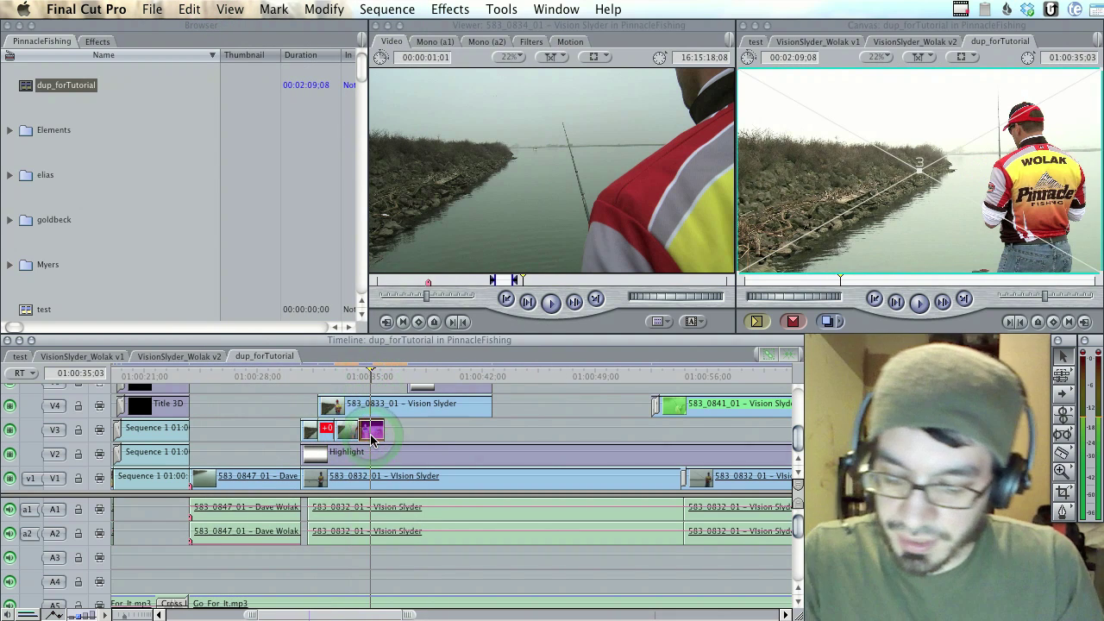
Load the V3 cutaway's source clip 583_0839_01 into the Viewer, then return to the Timeline.
{"action": "double_click", "coordinate": [373, 436]}
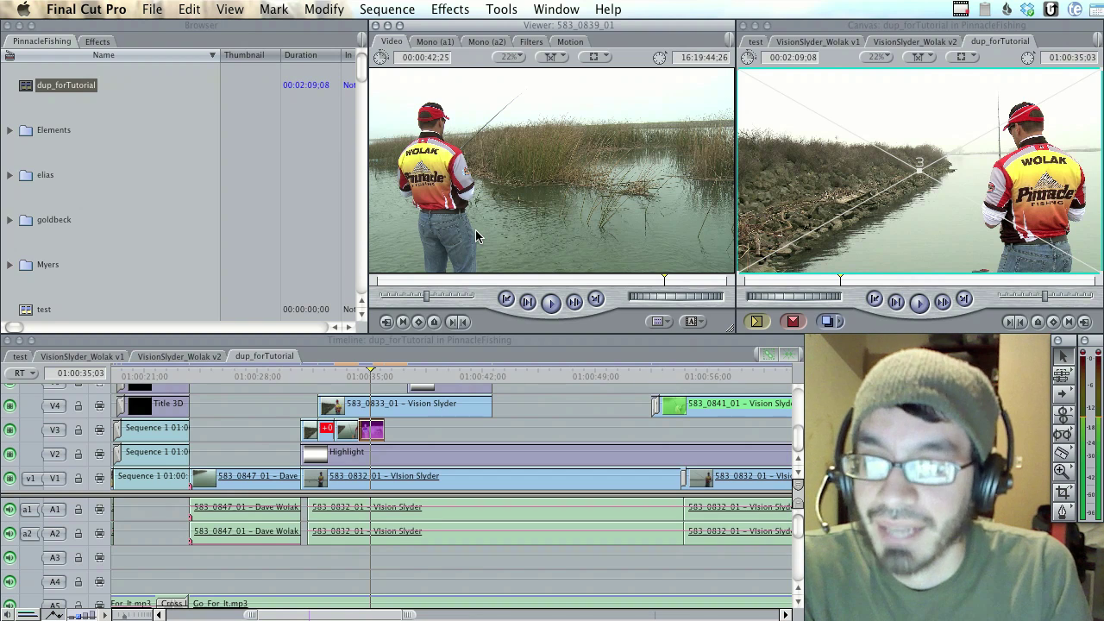
{"action": "left_click", "coordinate": [418, 433]}
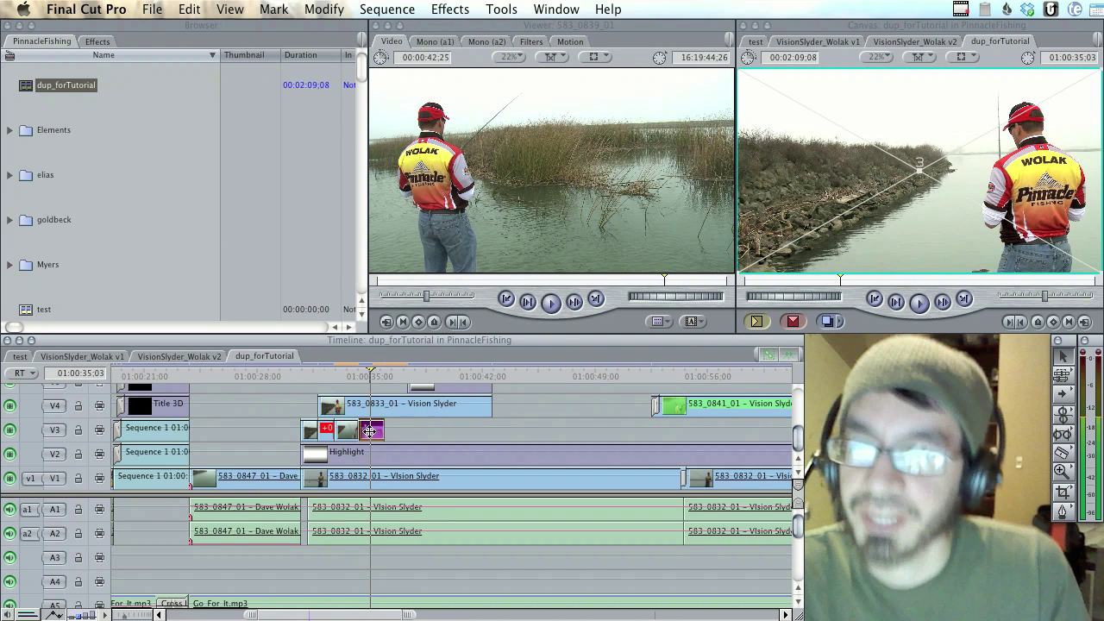
Try a Speed change on the V3 clip, dismiss the trim-conflict alert, and play 583_0839_01.
{"action": "right_click", "coordinate": [370, 429]}
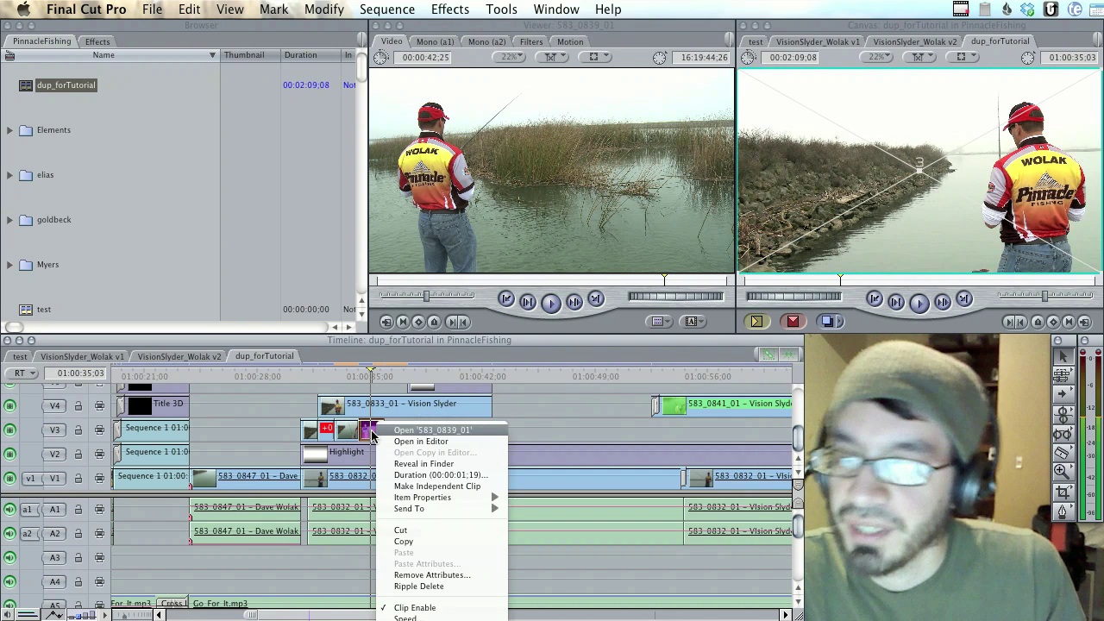
{"action": "left_click", "coordinate": [453, 615]}
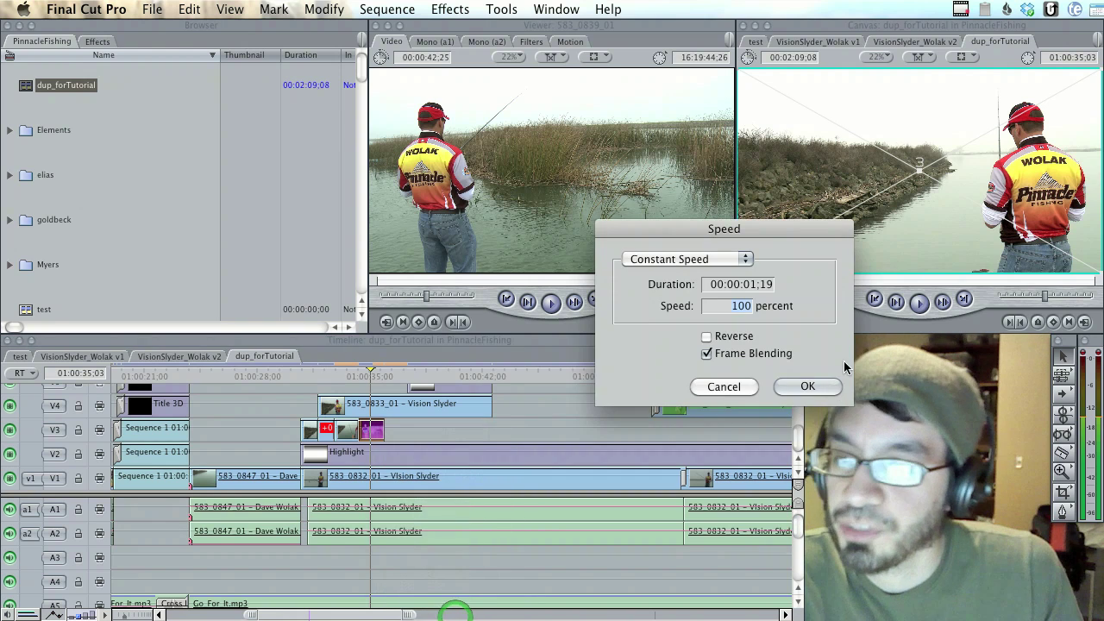
{"action": "key", "text": "Return"}
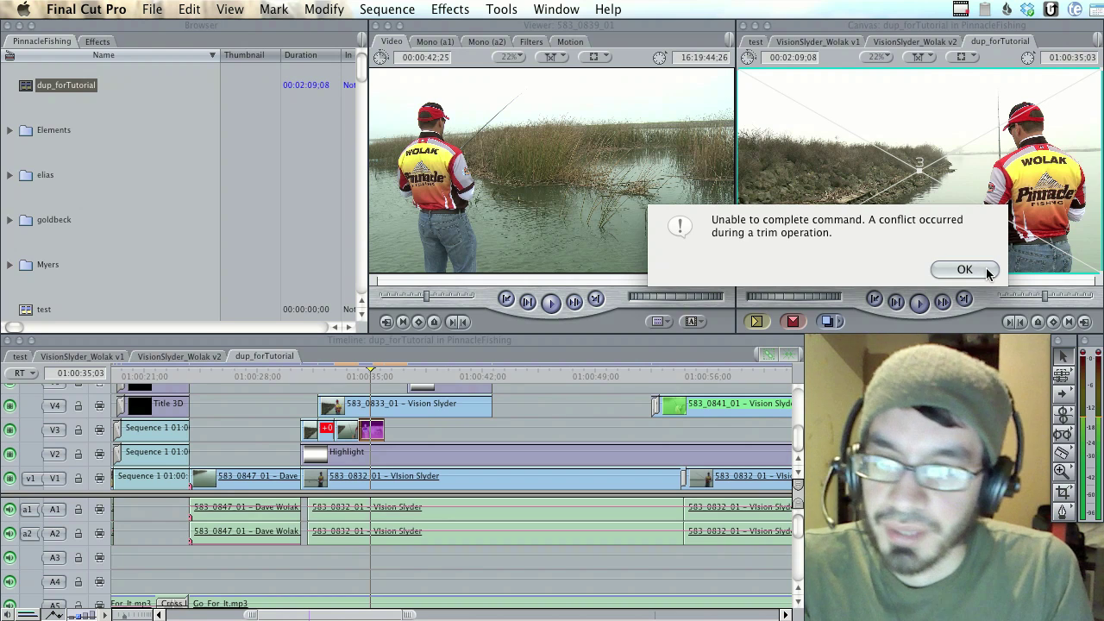
{"action": "left_click", "coordinate": [986, 269]}
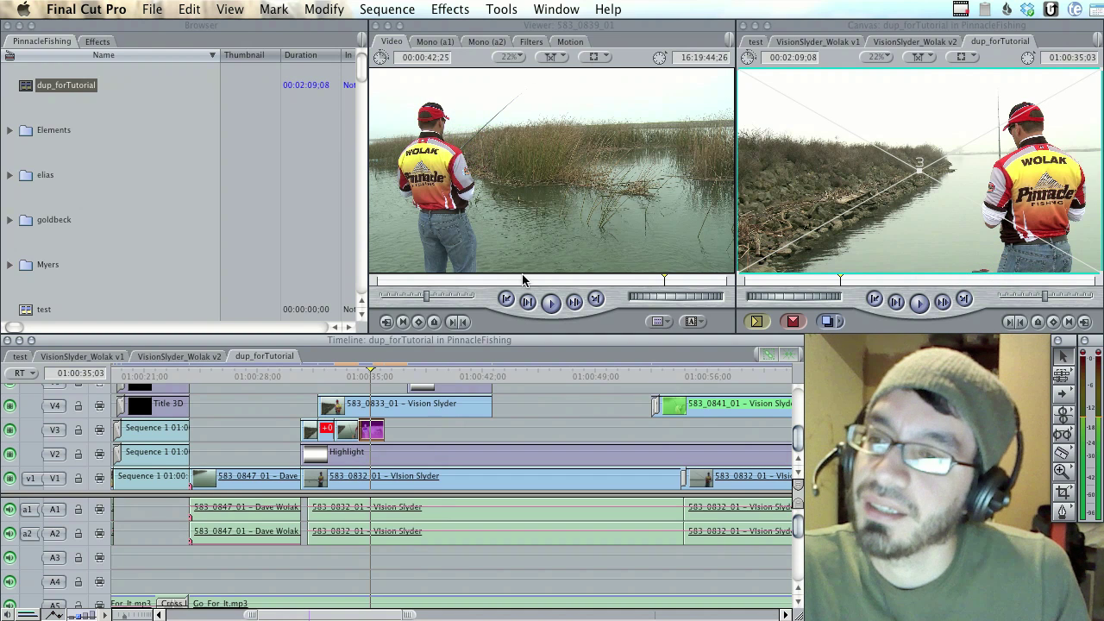
{"action": "left_click", "coordinate": [550, 301]}
Mark In and Out points on 583_0839_01 for the replacement footage.
{"action": "key", "text": "i"}
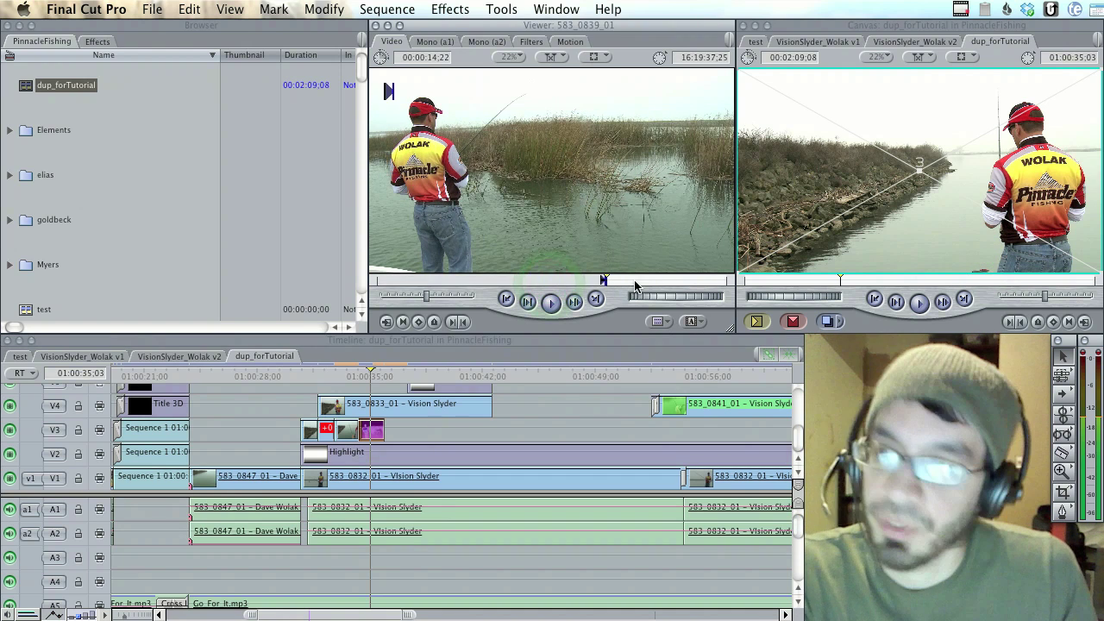
{"action": "left_click", "coordinate": [638, 281]}
{"action": "key", "text": "o"}
Set the clip's Time Remap Speed to 30 percent in the Motion parameters.
{"action": "left_click", "coordinate": [569, 42]}
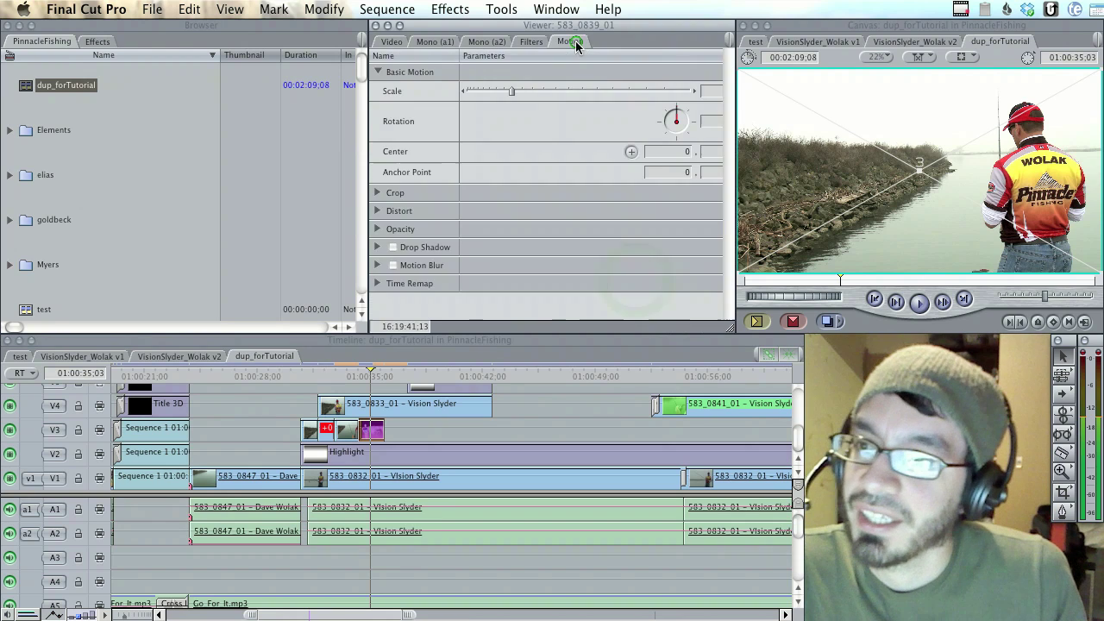
{"action": "left_click", "coordinate": [376, 284]}
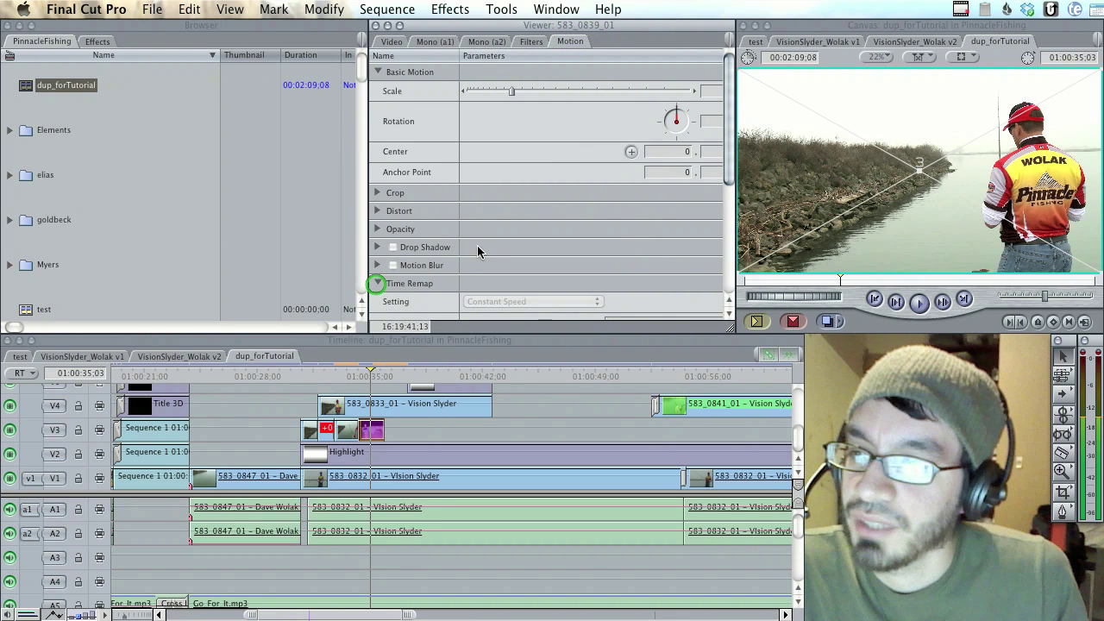
{"action": "left_click_drag", "start_coordinate": [729, 170], "coordinate": [722, 256]}
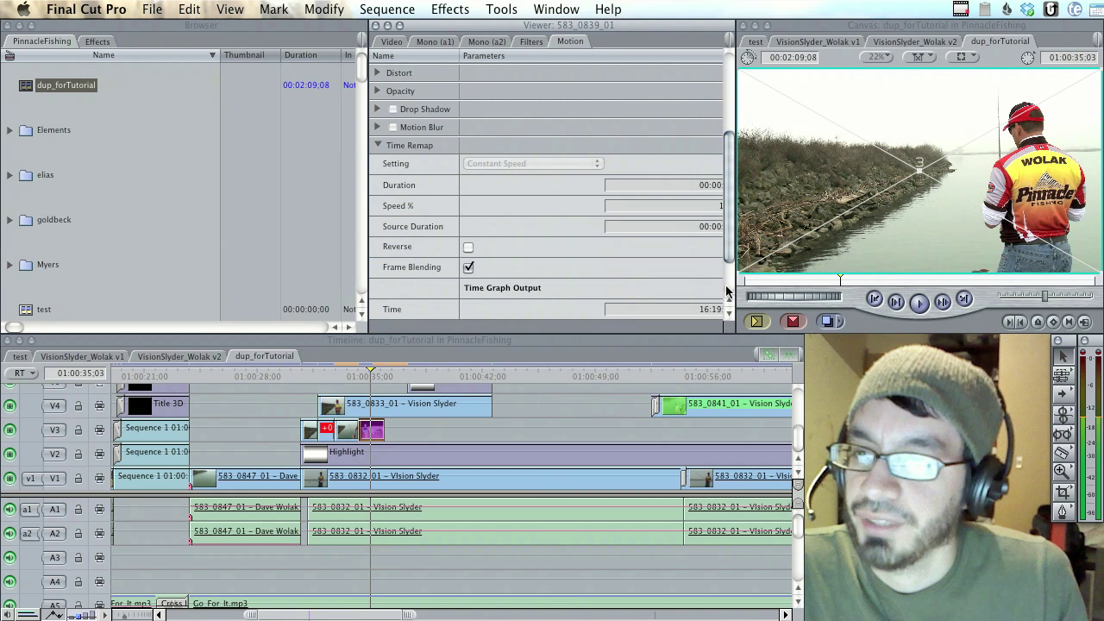
{"action": "left_click", "coordinate": [679, 209]}
{"action": "left_click", "coordinate": [680, 208]}
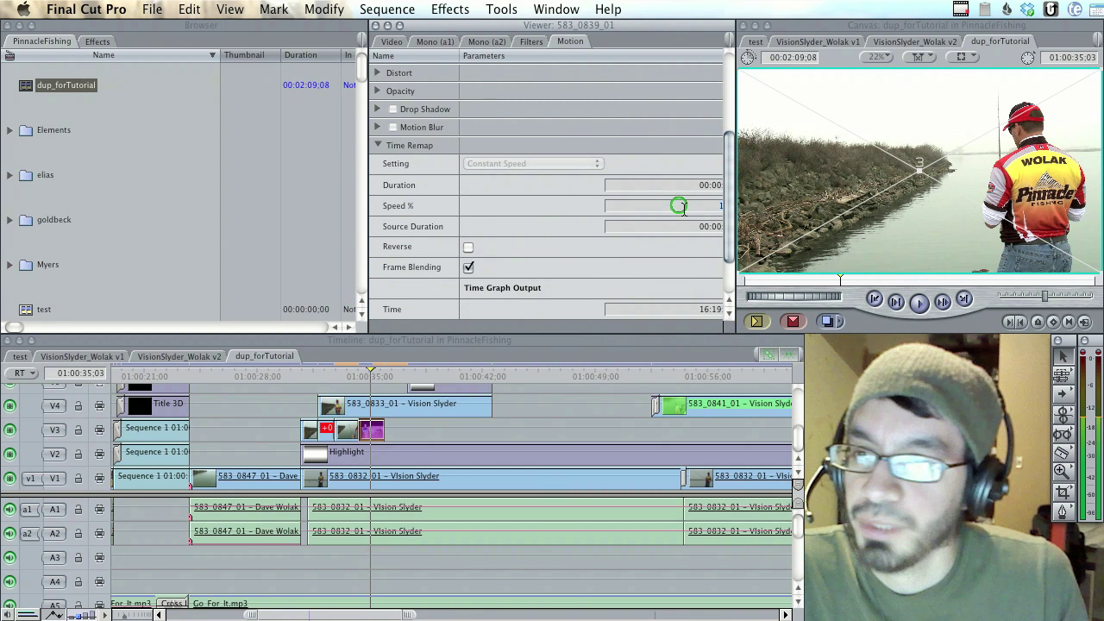
{"action": "type", "text": "30"}
{"action": "key", "text": "Return"}
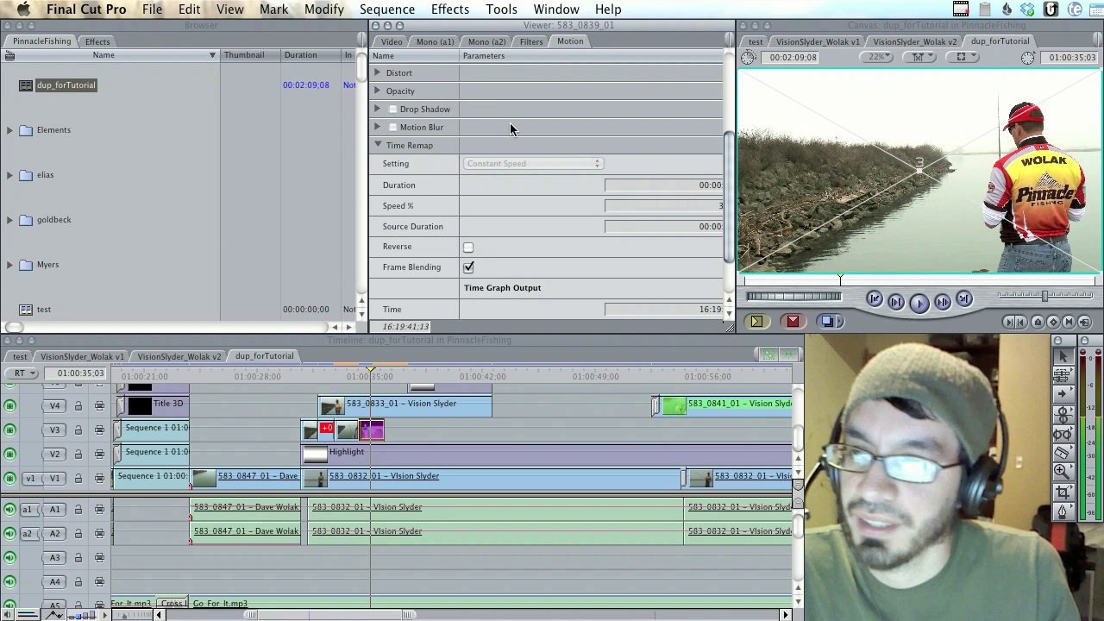
Place the slowed 583_0839_01 section onto V3 over the old cutaway.
{"action": "left_click", "coordinate": [392, 42]}
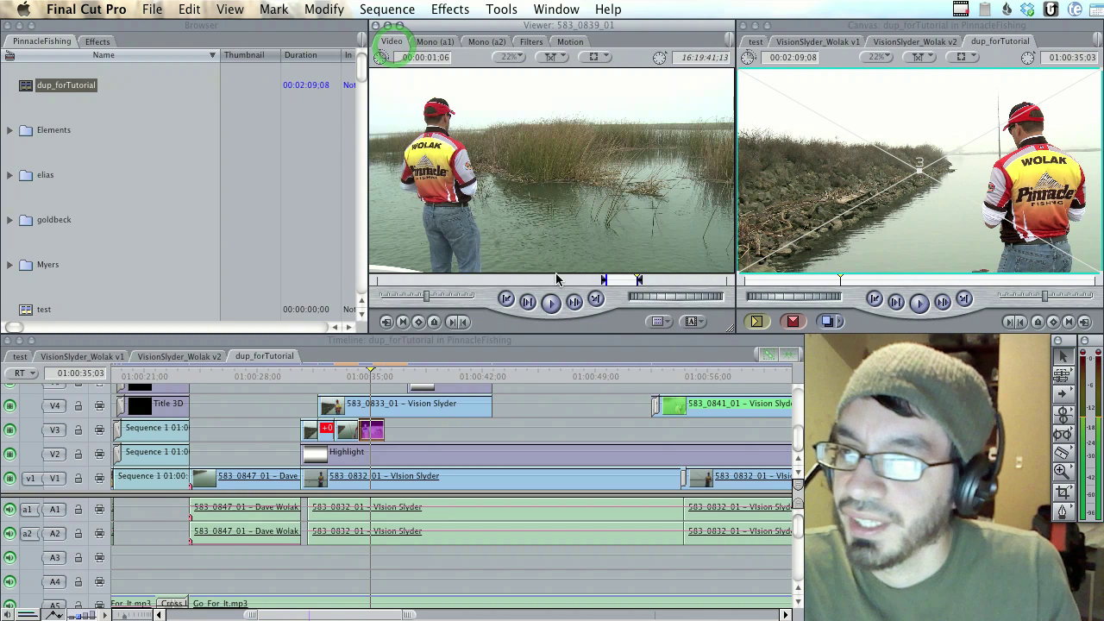
{"action": "left_click_drag", "start_coordinate": [442, 215], "coordinate": [377, 430]}
{"action": "left_click", "coordinate": [366, 380]}
Step the playhead forward one frame to 01:00:35:04 on the new V3 cutaway.
{"action": "key", "text": "Right"}
{"action": "key", "text": "Right"}
{"action": "key", "text": "Right"}
{"action": "key", "text": "Right"}
{"action": "key", "text": "Right"}
{"action": "key", "text": "Right"}
{"action": "key", "text": "Right"}
{"action": "key", "text": "Right"}
{"action": "key", "text": "Right"}
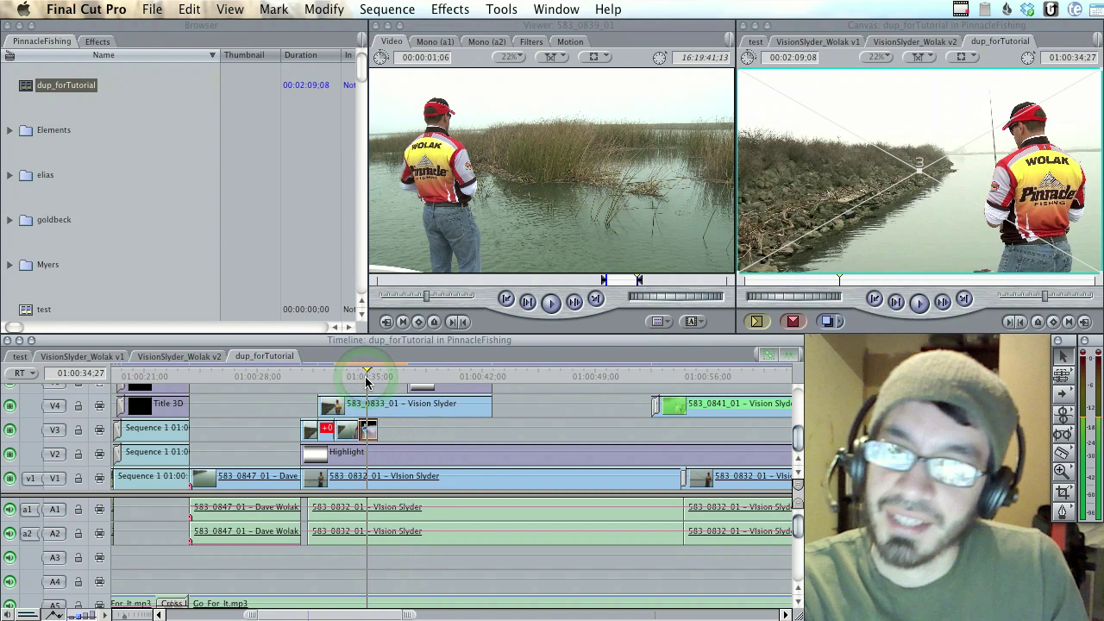